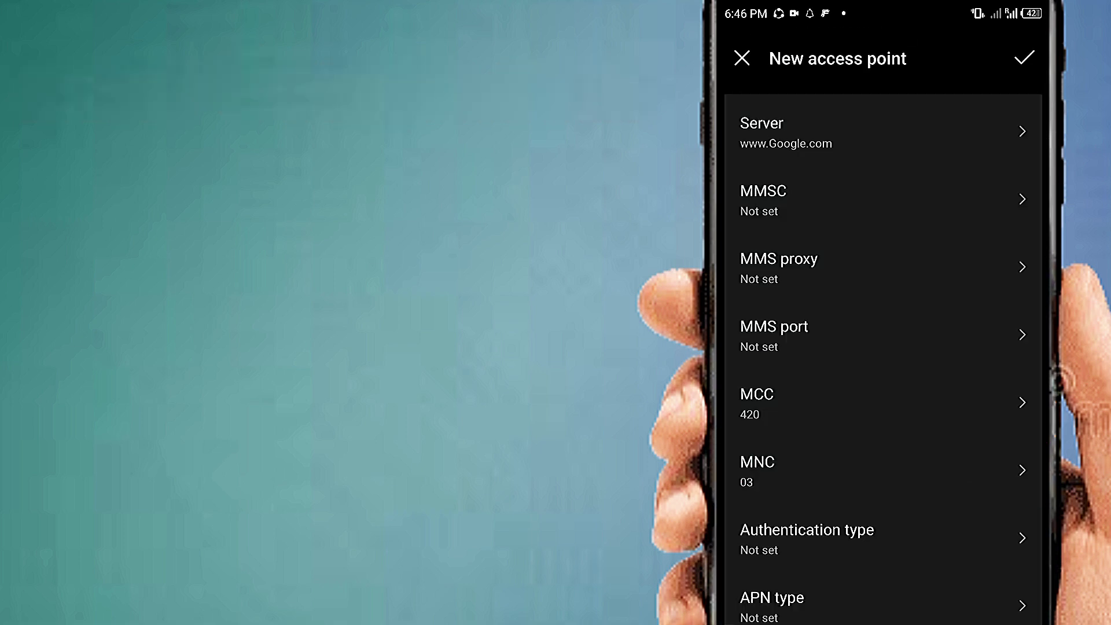
pyautogui.moveTo(933, 599); pyautogui.dragTo(984, 300)
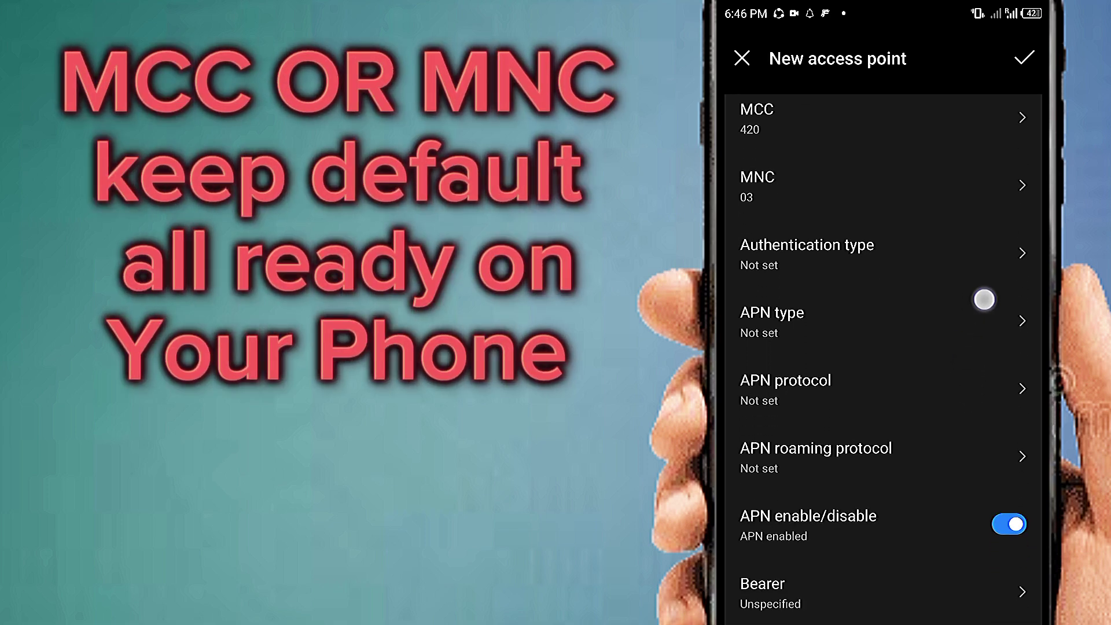
pyautogui.moveTo(985, 300); pyautogui.dragTo(968, 213)
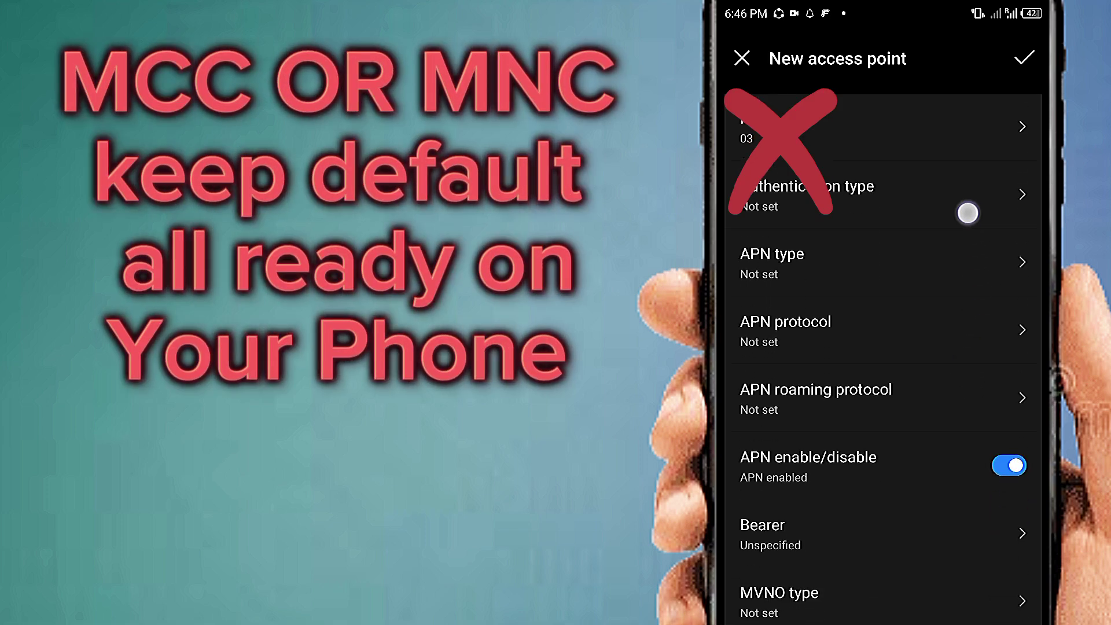
# Set the new access point's authentication type to PAP or CHAP.
pyautogui.click(876, 205)
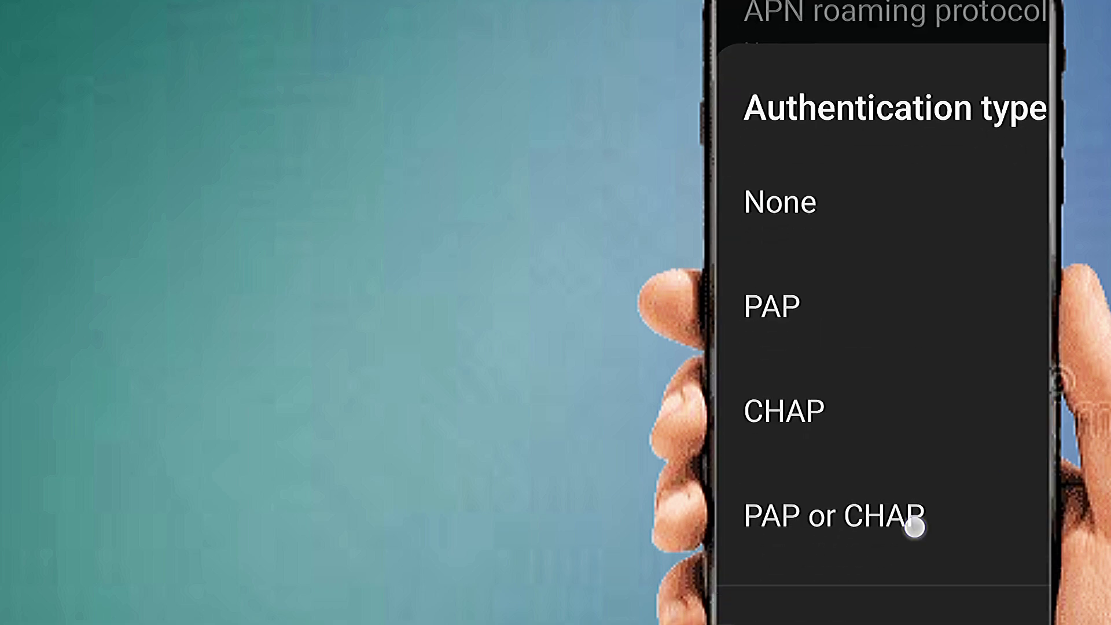
pyautogui.click(913, 528)
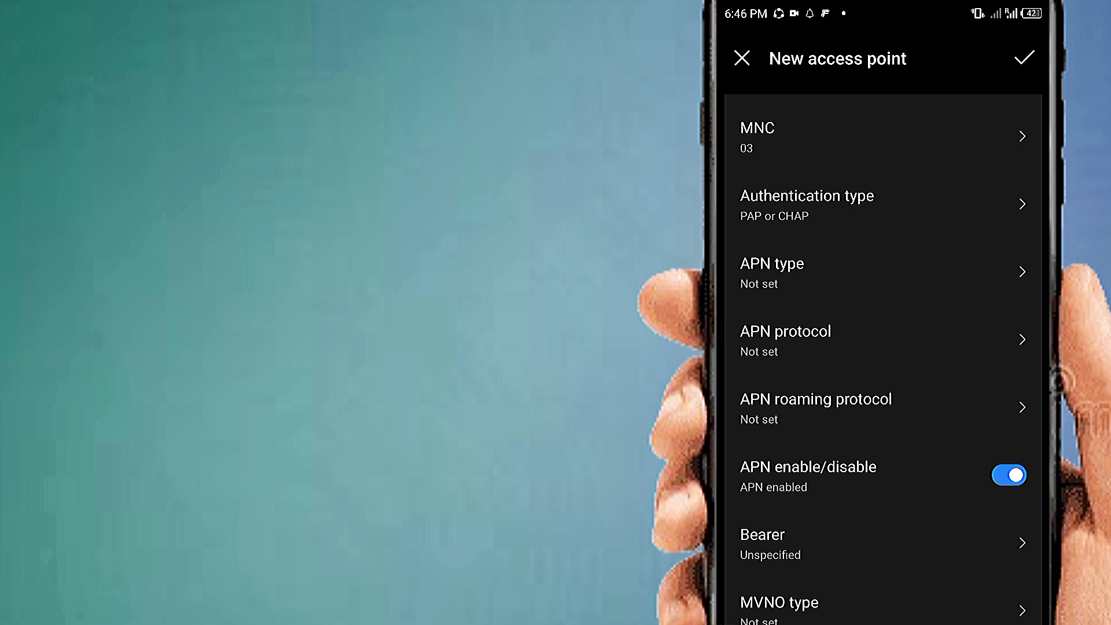
# Enter 'default,supl' as the APN type, with no space after the comma.
pyautogui.click(882, 271)
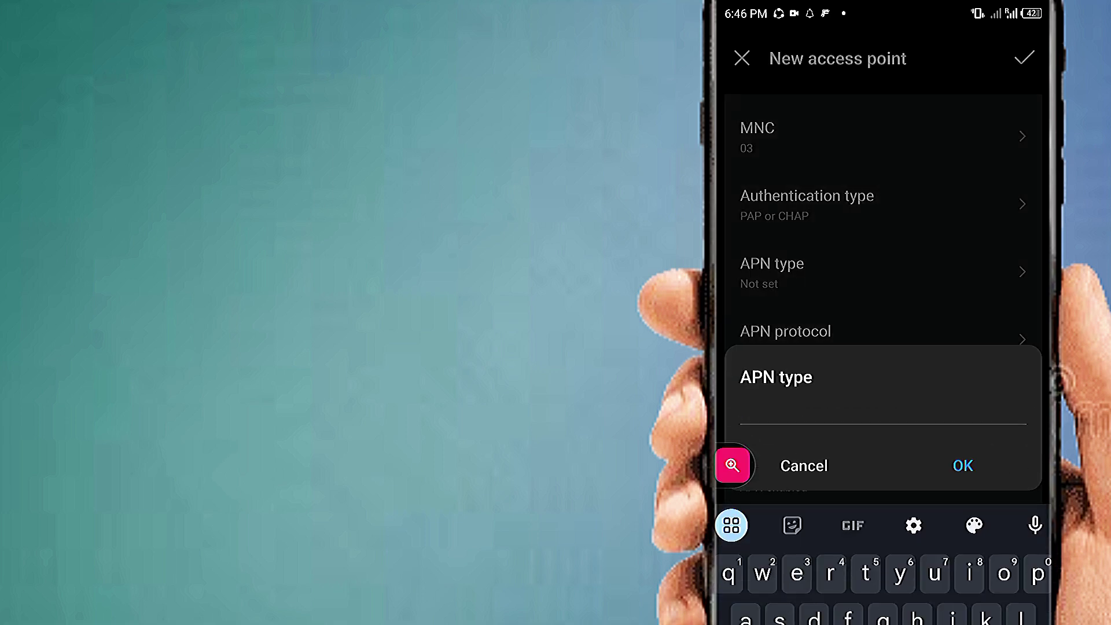
pyautogui.write('de')
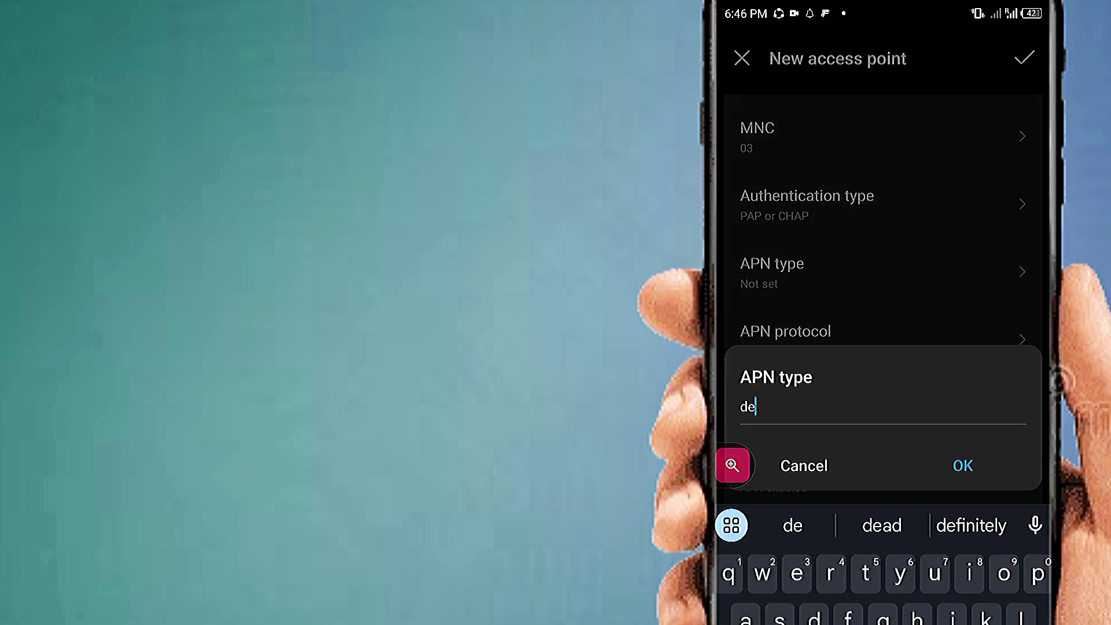
pyautogui.write('f')
pyautogui.click(882, 526)
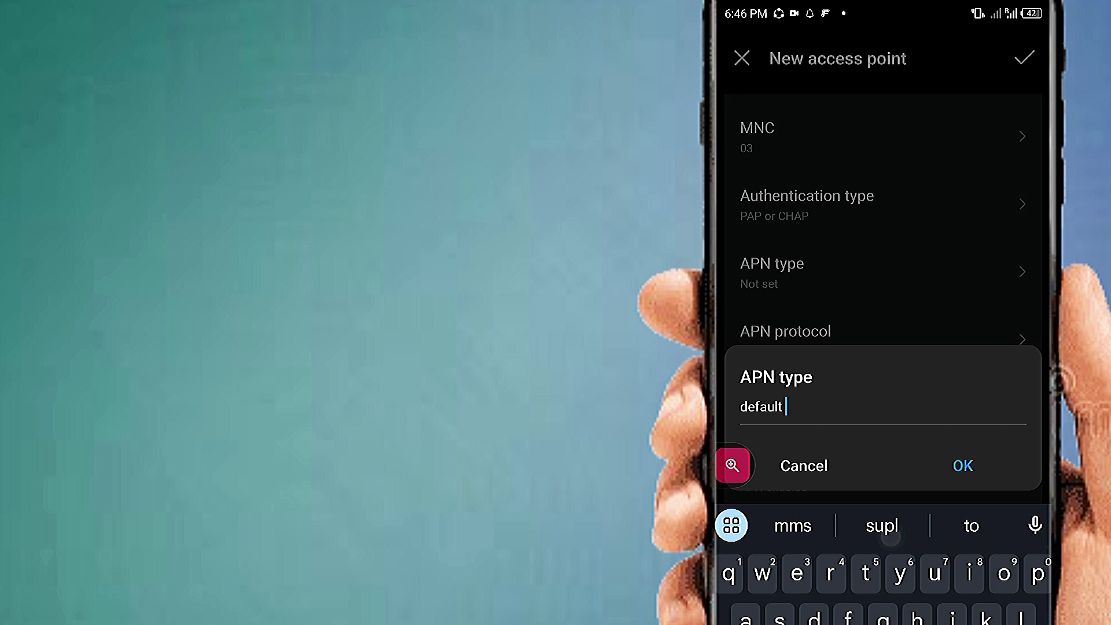
pyautogui.write(',')
pyautogui.click(882, 525)
pyautogui.click(787, 406)
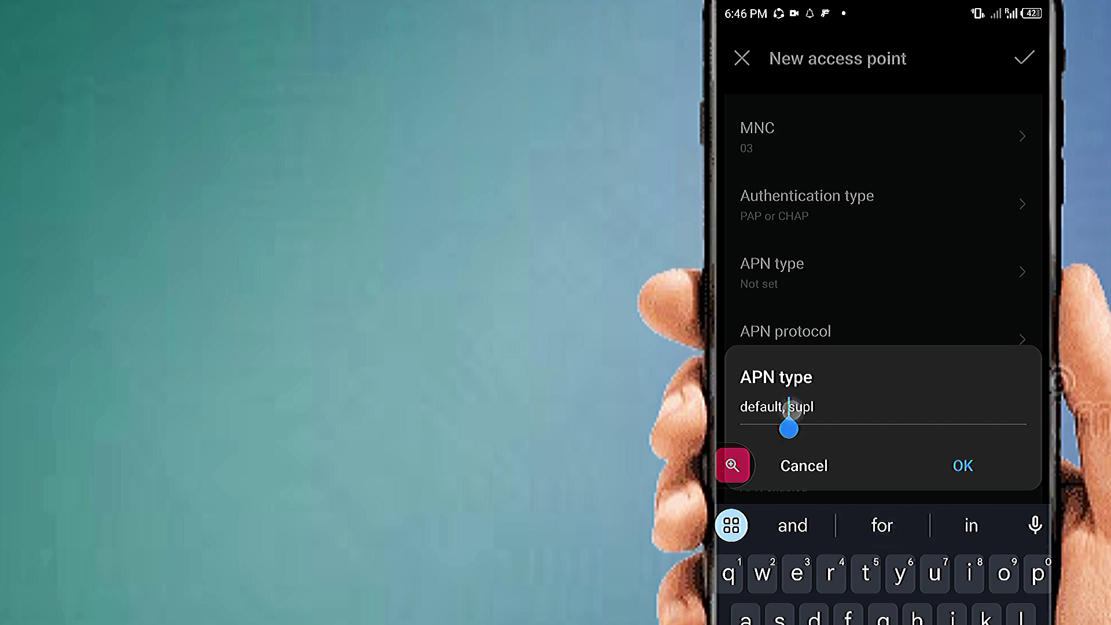
pyautogui.press('BackSpace')
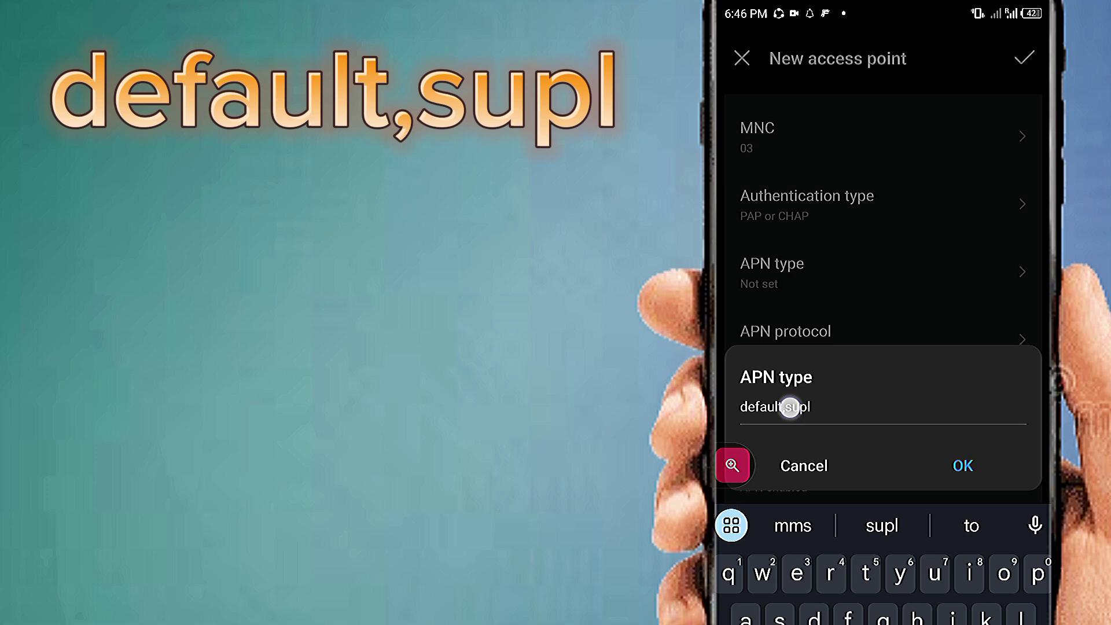
pyautogui.doubleClick(790, 408)
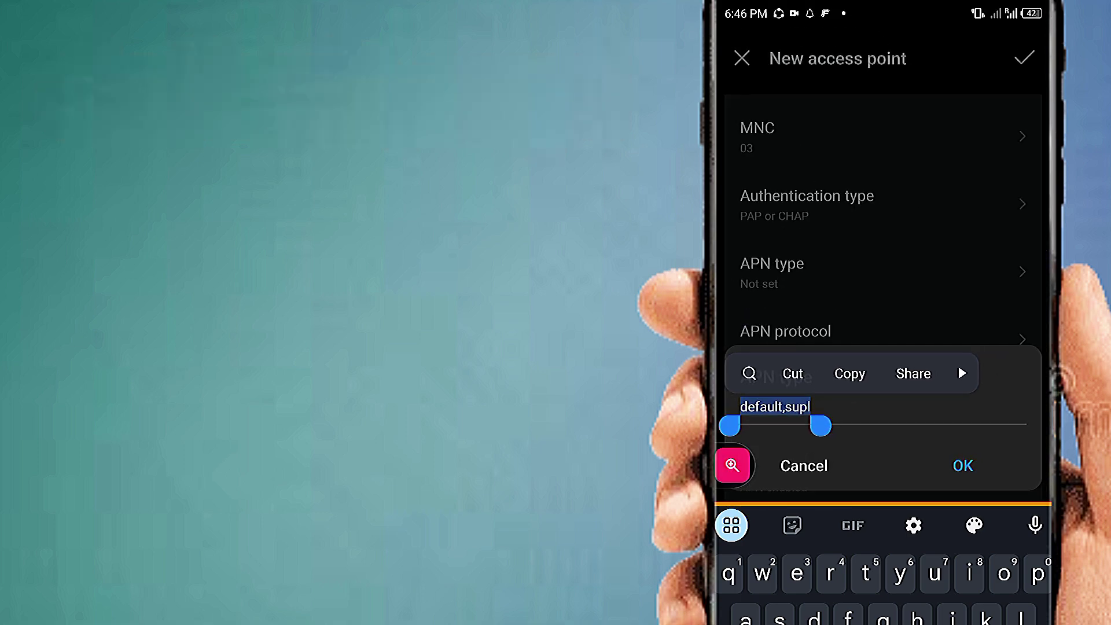
pyautogui.click(967, 464)
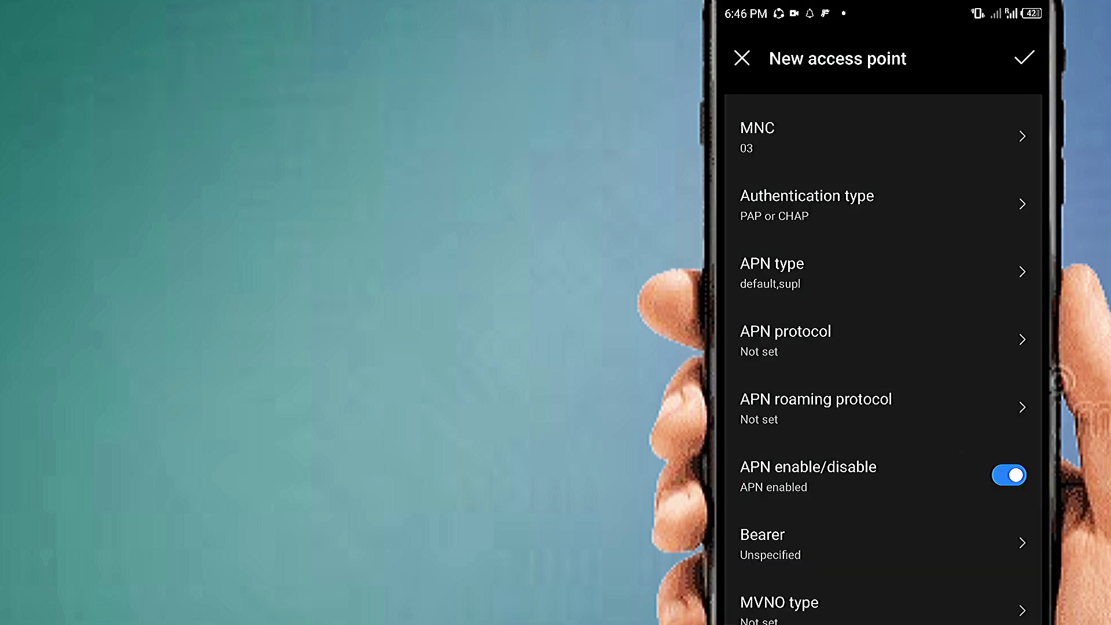
# Set APN protocol to IPv4/IPv6 and APN roaming protocol to IPv4.
pyautogui.click(849, 332)
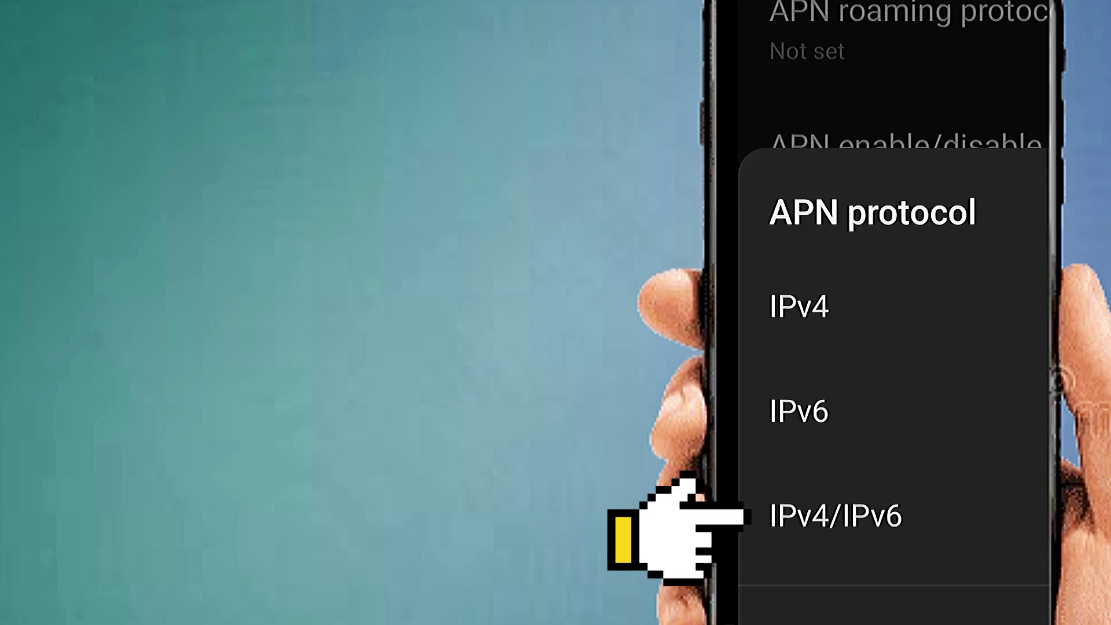
pyautogui.click(916, 536)
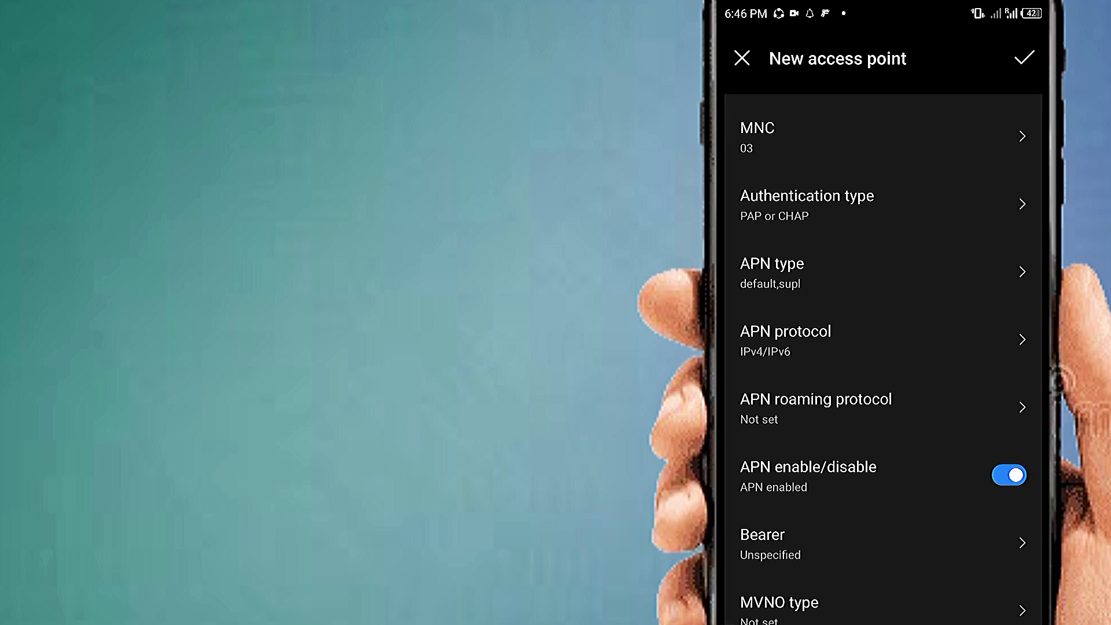
pyautogui.click(914, 388)
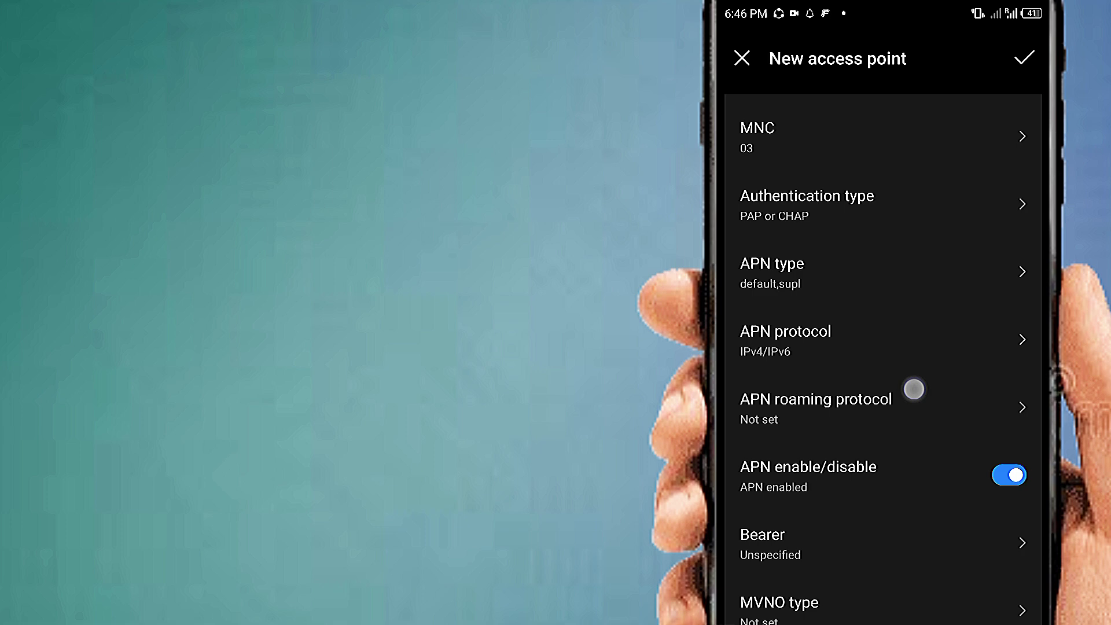
pyautogui.click(876, 547)
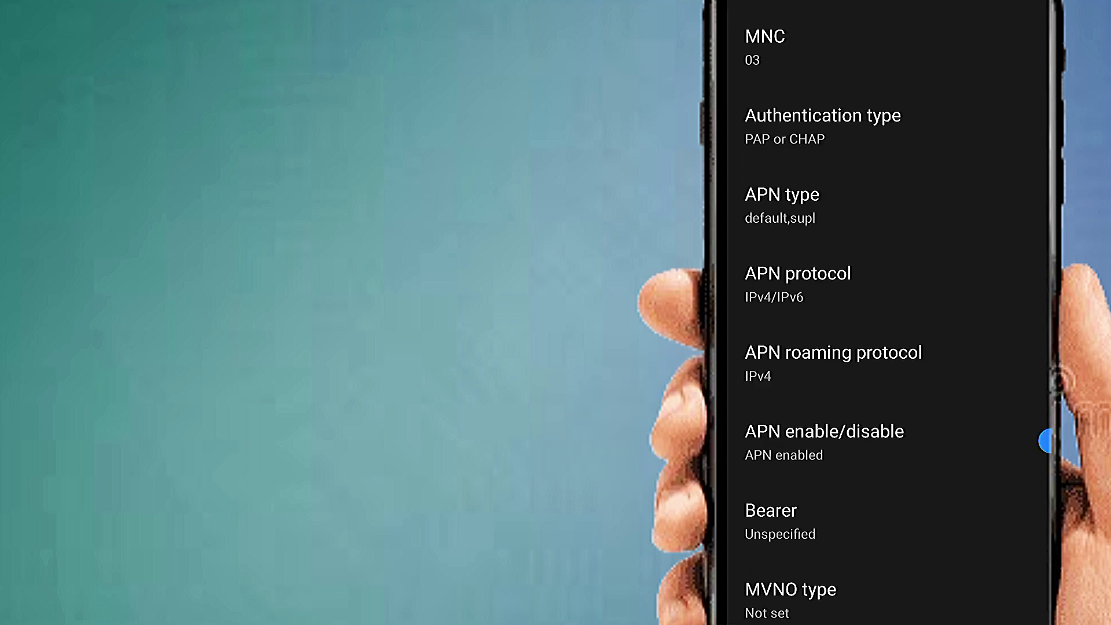
# Uncheck the Unspecified bearer and check LTE, HSPAP and HSPA.
pyautogui.click(876, 543)
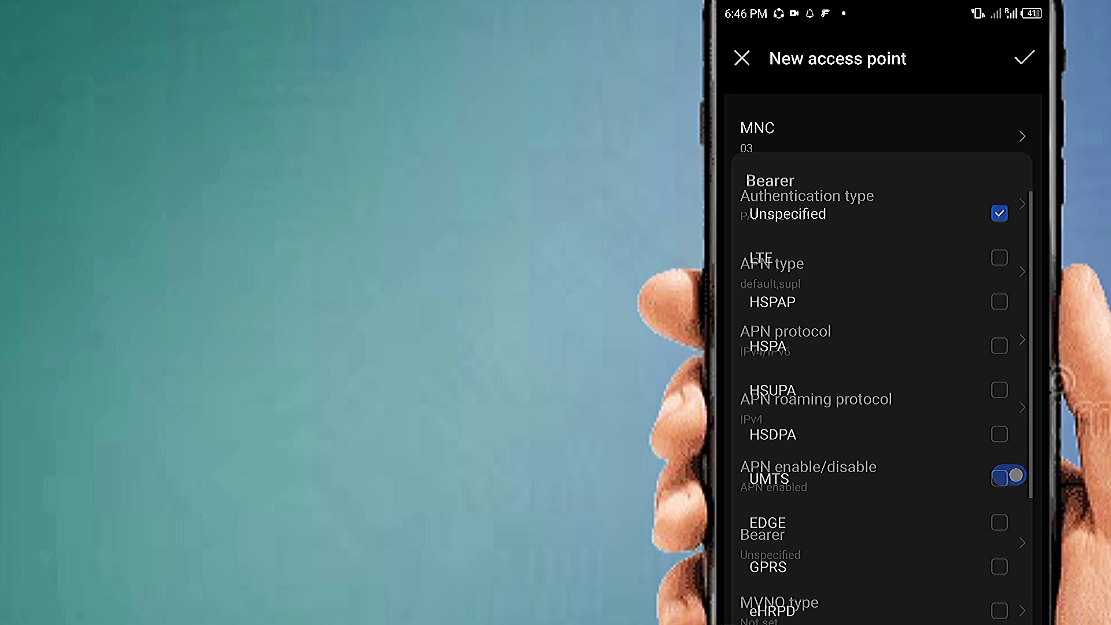
pyautogui.click(1007, 206)
pyautogui.click(1007, 252)
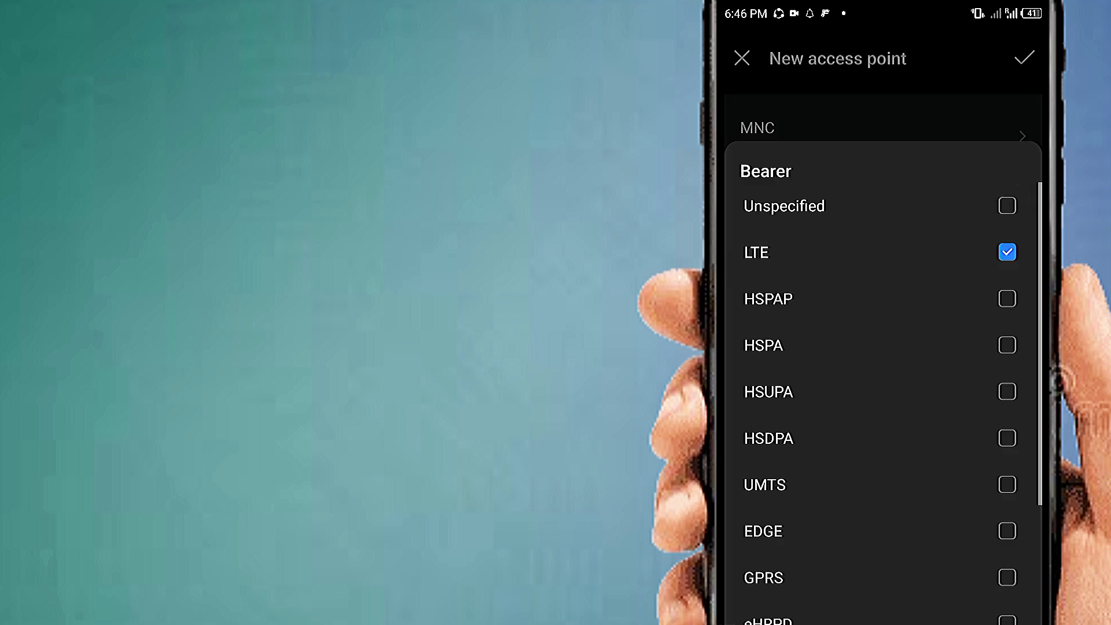
pyautogui.click(1007, 299)
pyautogui.click(1007, 346)
pyautogui.scroll(-3, 1008, 347)
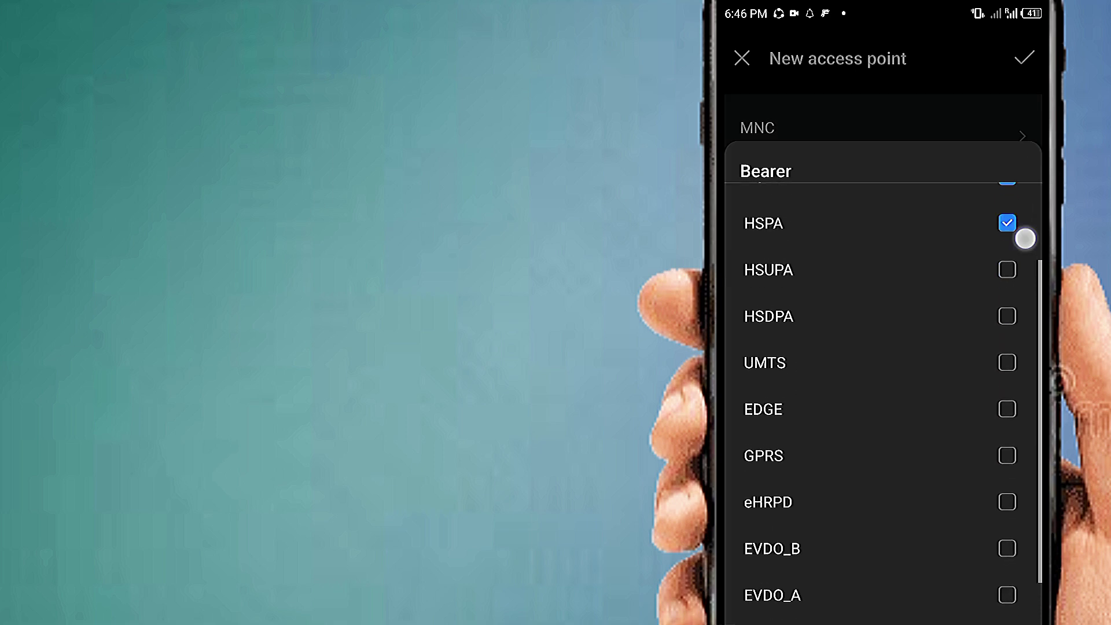
# Check the HSUPA, HSDPA, UMTS, EDGE, GPRS and eHRPD bearers.
pyautogui.click(1007, 252)
pyautogui.click(1007, 297)
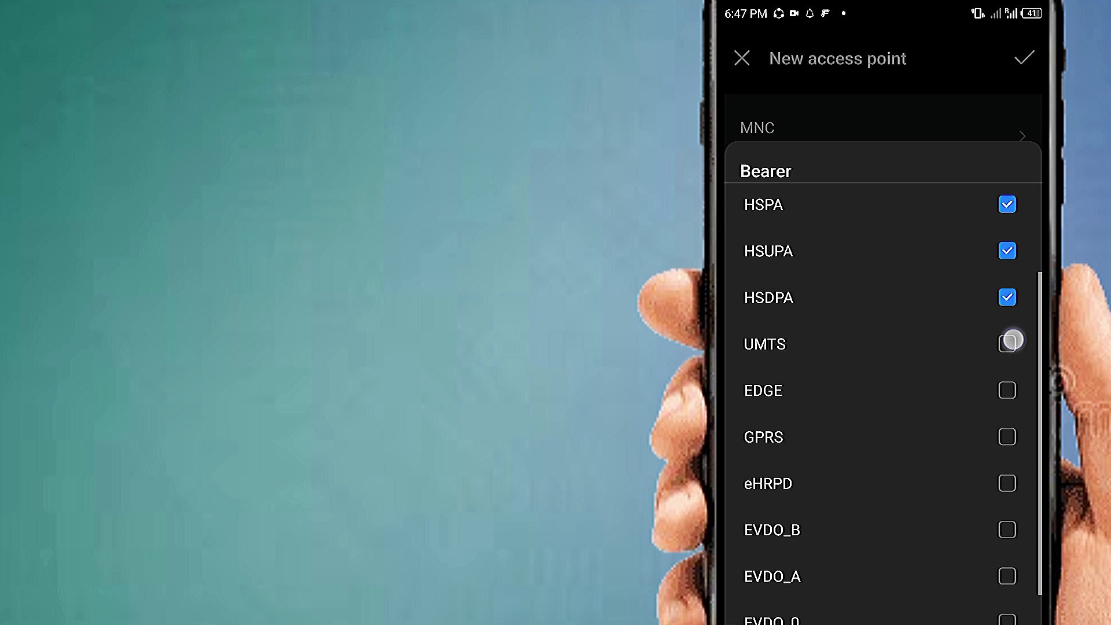
pyautogui.click(1008, 345)
pyautogui.click(1008, 391)
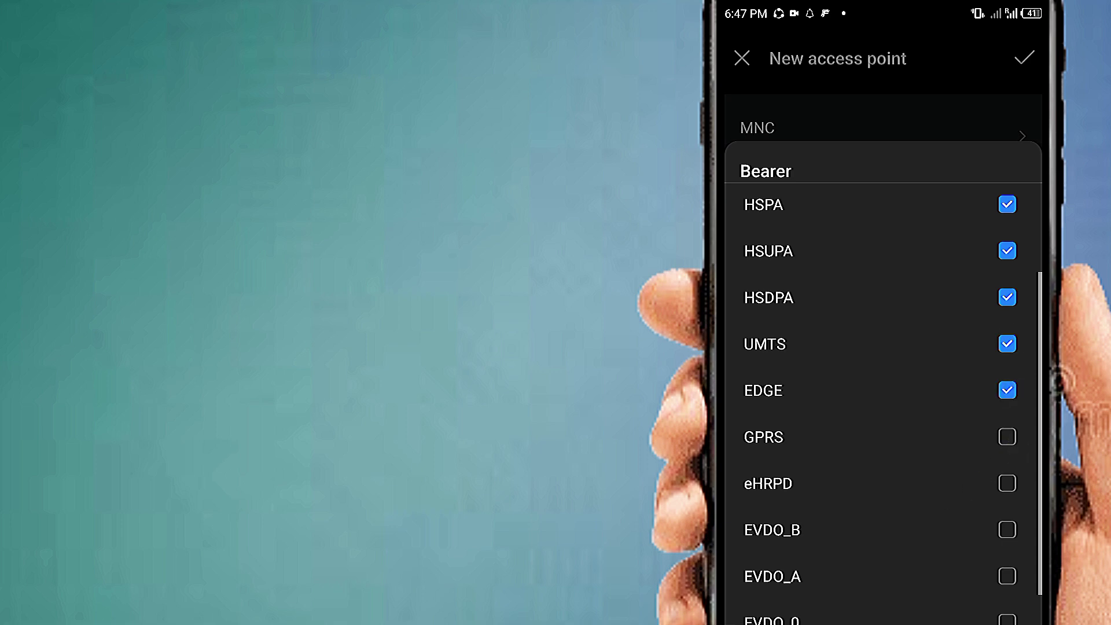
pyautogui.click(1007, 437)
pyautogui.click(1008, 483)
# Check the EVDO_B, EVDO_A, 1xRTT and IS95B bearers, keeping all selections.
pyautogui.click(1008, 530)
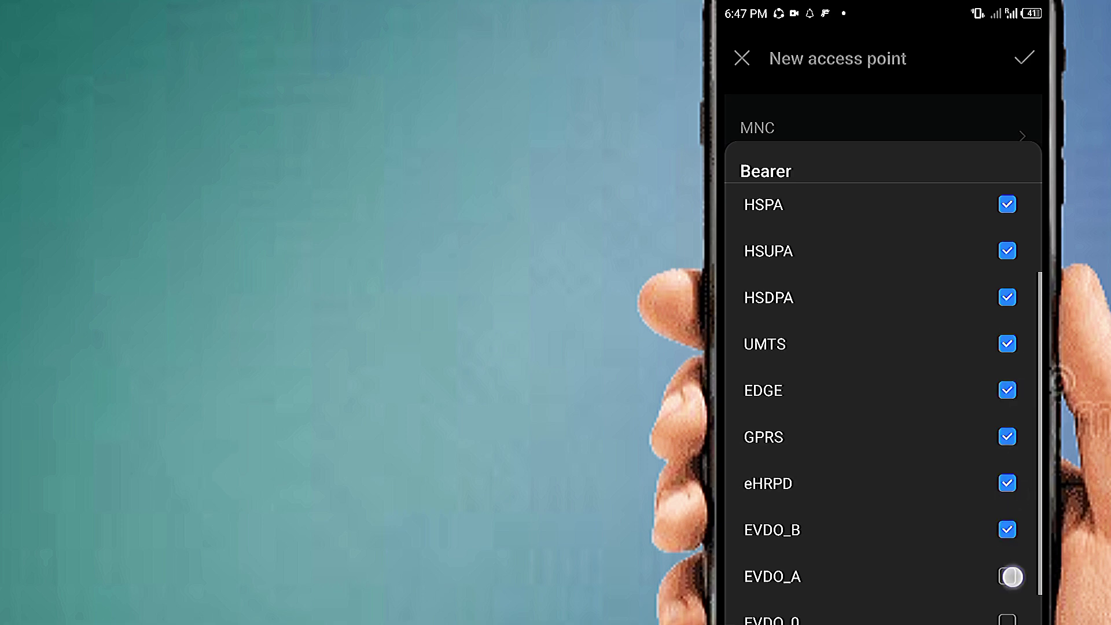
pyautogui.click(1007, 577)
pyautogui.moveTo(868, 521); pyautogui.dragTo(868, 376)
pyautogui.click(1008, 525)
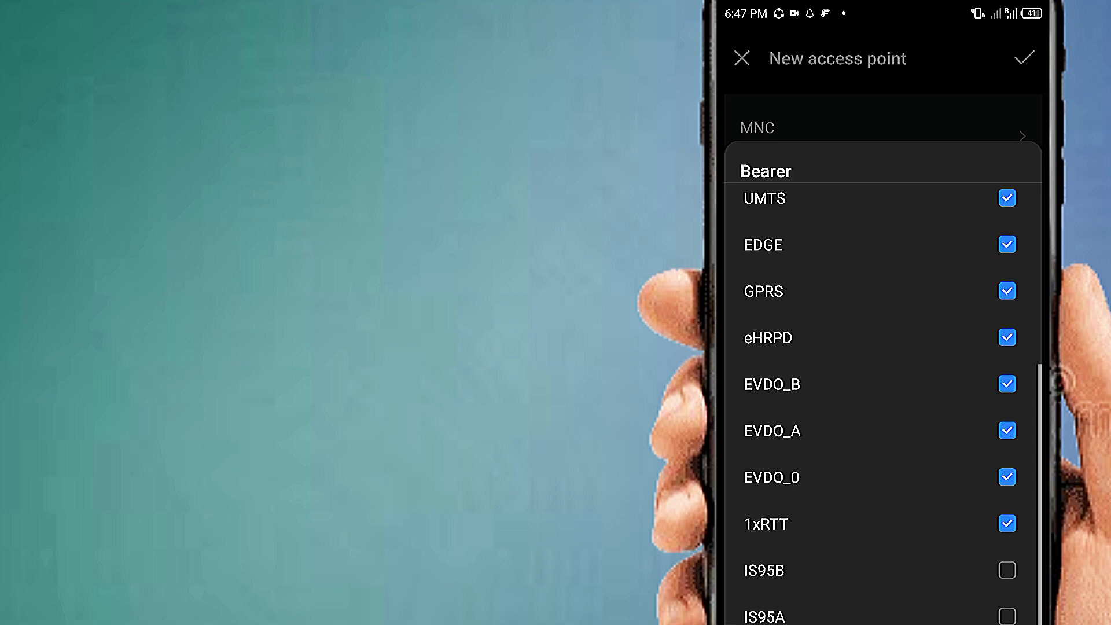
pyautogui.click(1008, 571)
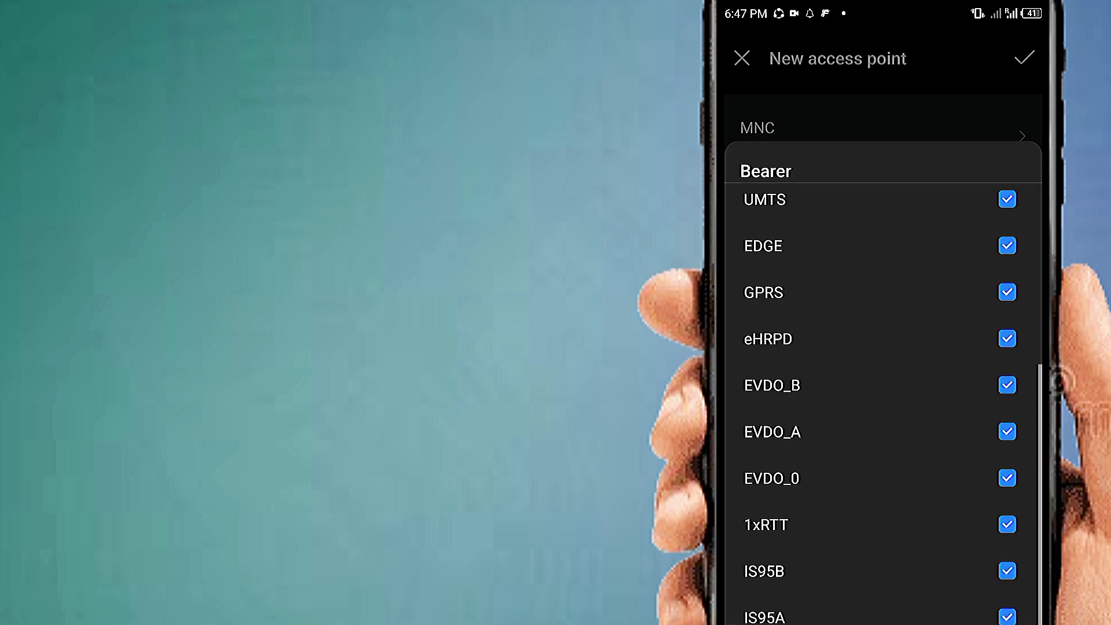
pyautogui.press('Escape')
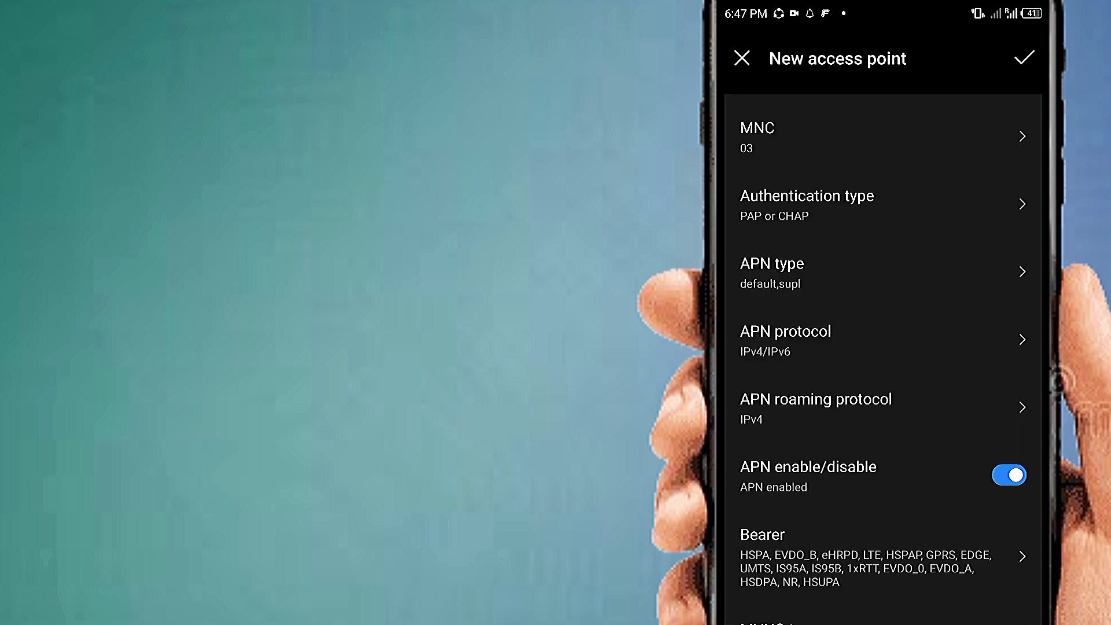
# Save the SpeedBot Maxton10 access point from the menu at the top.
pyautogui.moveTo(868, 173); pyautogui.dragTo(869, 565)
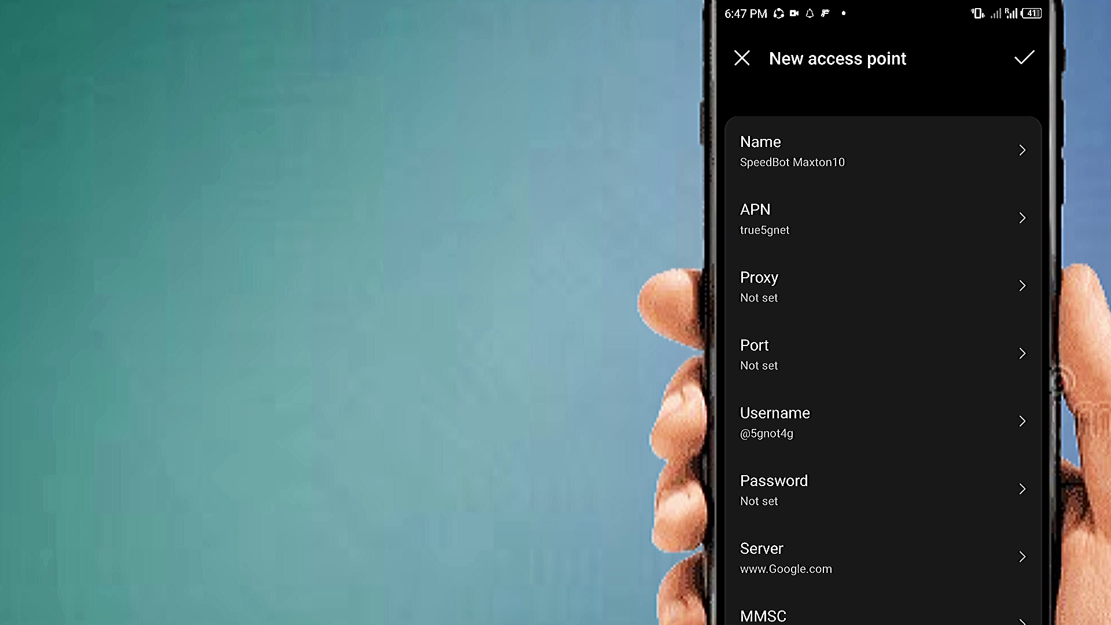
pyautogui.click(1025, 58)
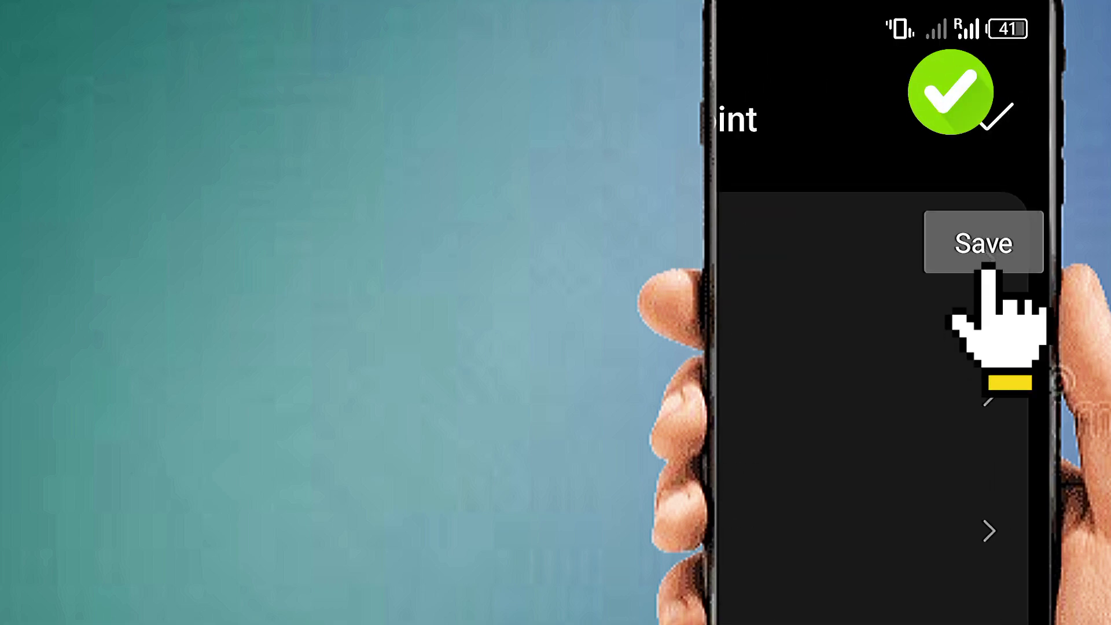
pyautogui.click(984, 243)
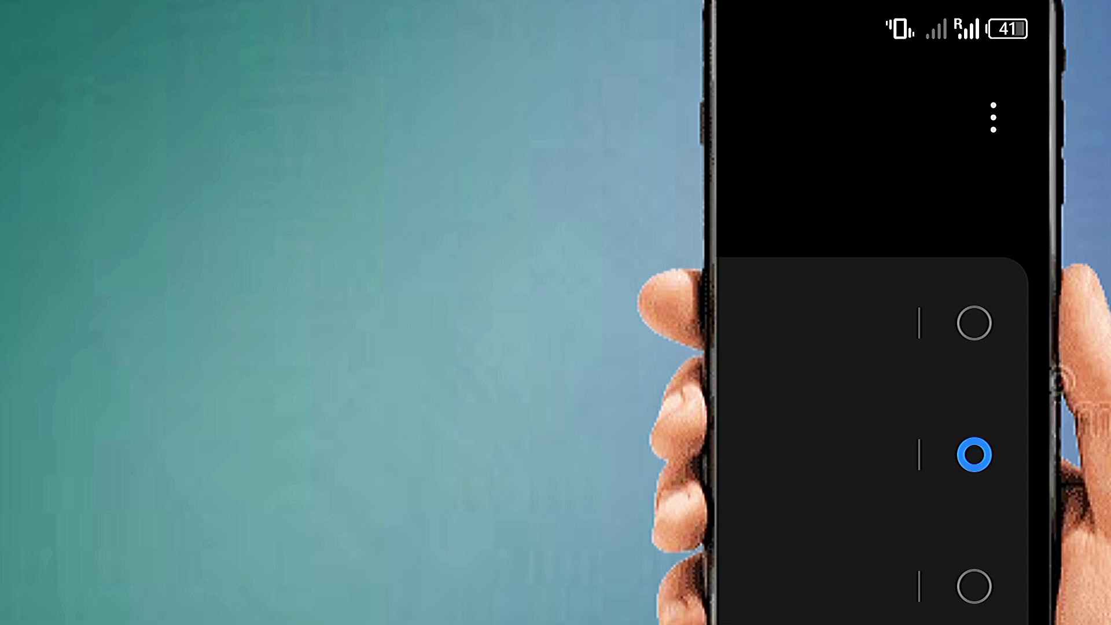